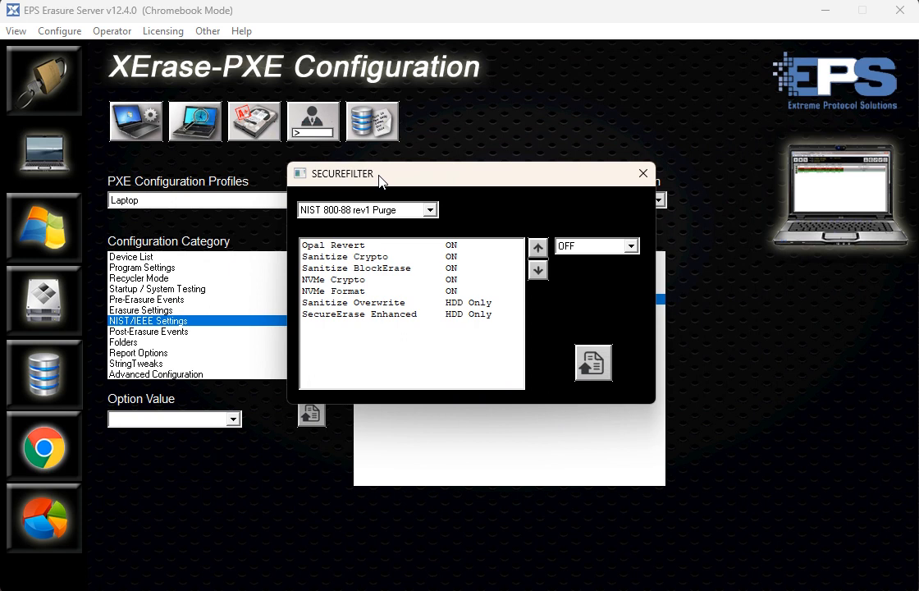
- Review the NIST 800-88 rev1 Purge erasure methods and the available filter values for Sanitize Overwrite
click(428, 210)
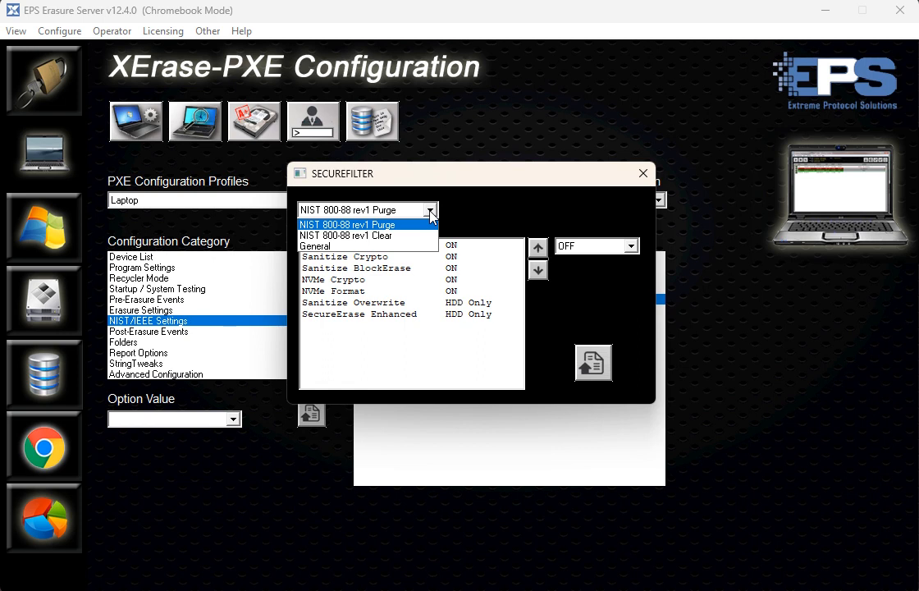
click(430, 211)
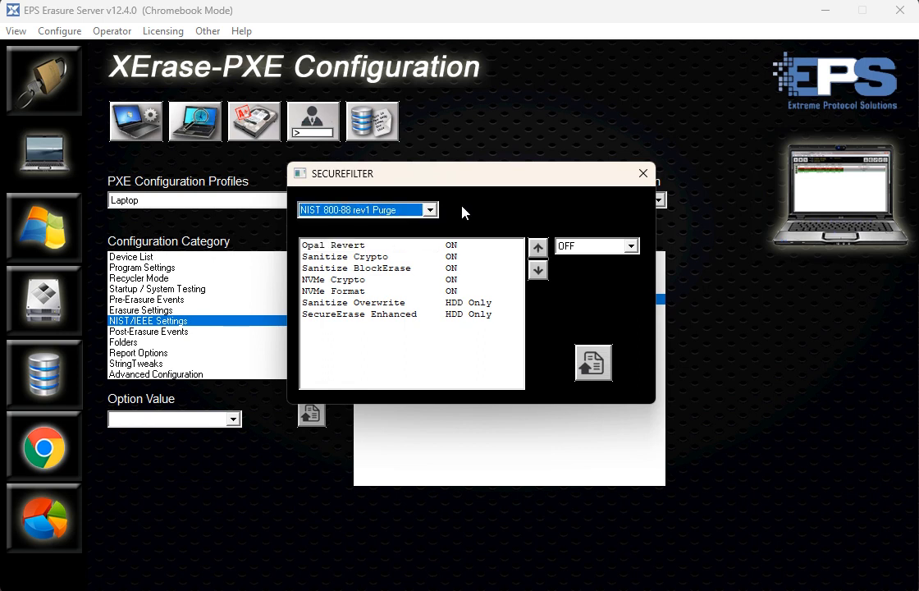
click(405, 211)
click(410, 223)
click(336, 248)
click(335, 257)
click(335, 268)
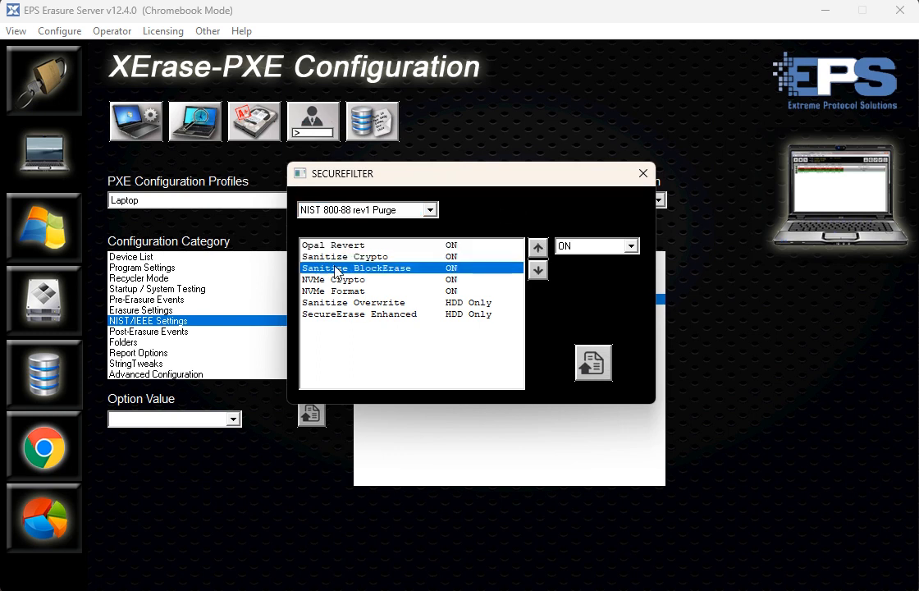
click(336, 280)
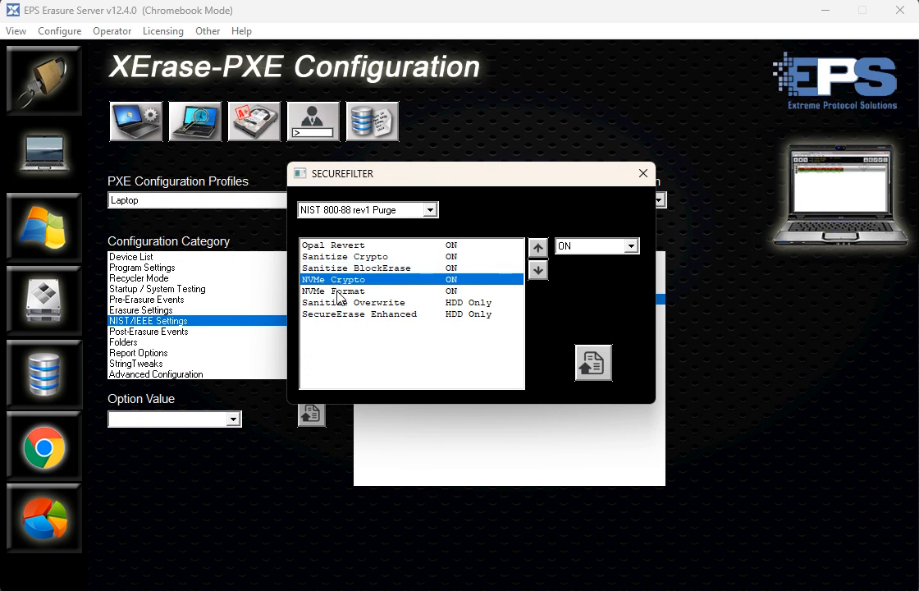
click(337, 293)
click(341, 304)
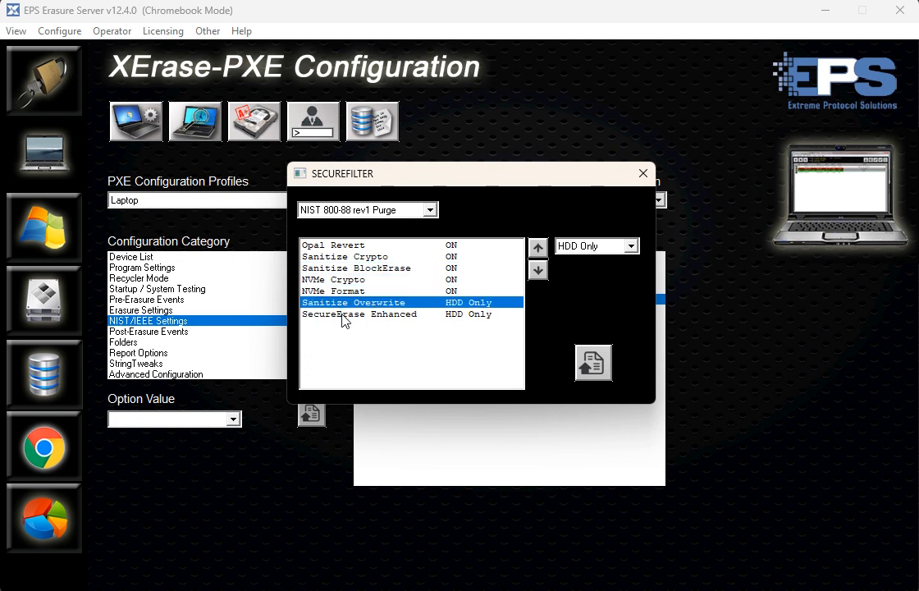
click(343, 315)
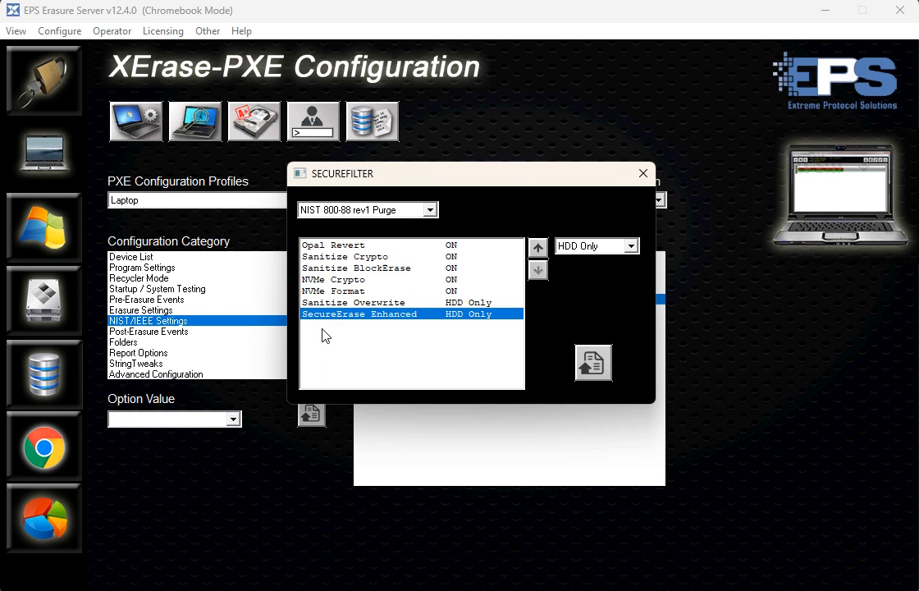
key(Up)
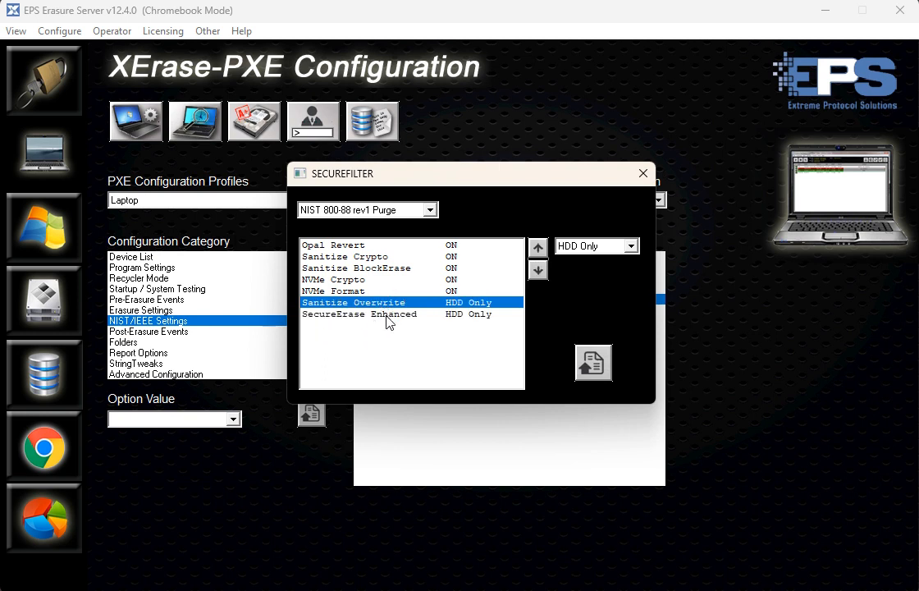
click(599, 247)
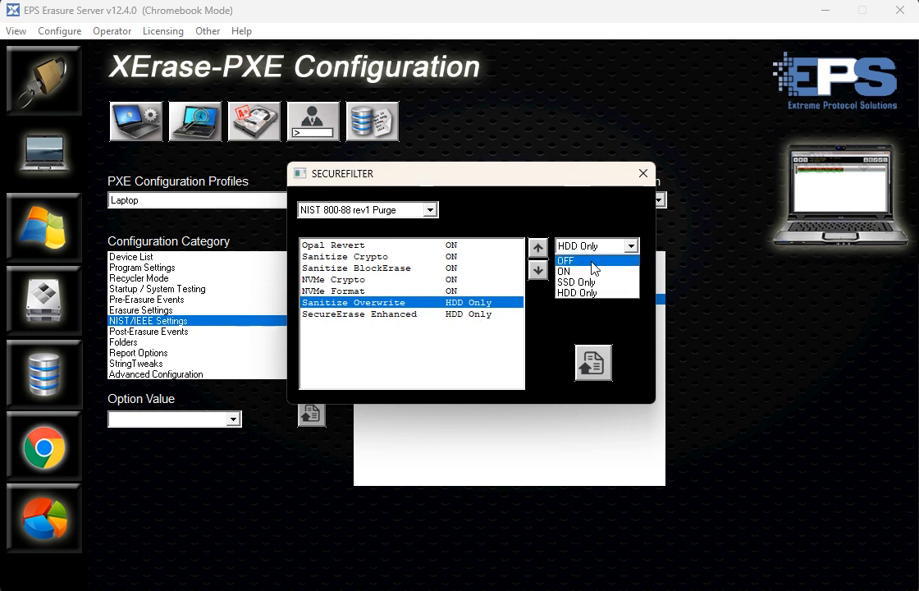
click(571, 216)
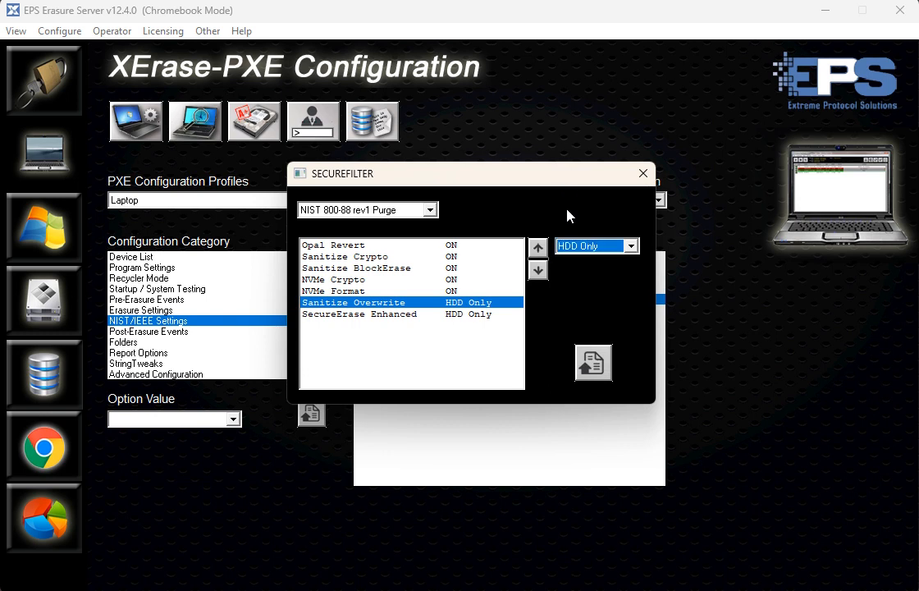
- In the NIST 800-88 rev1 Purge order, move Sanitize BlockErase above Sanitize Crypto and NVMe Format above NVMe Crypto
click(345, 257)
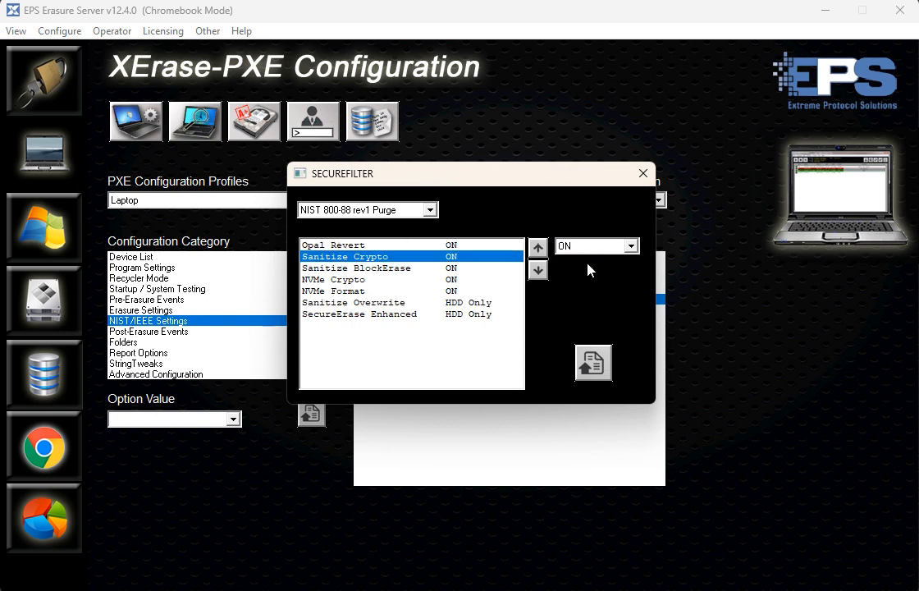
click(371, 269)
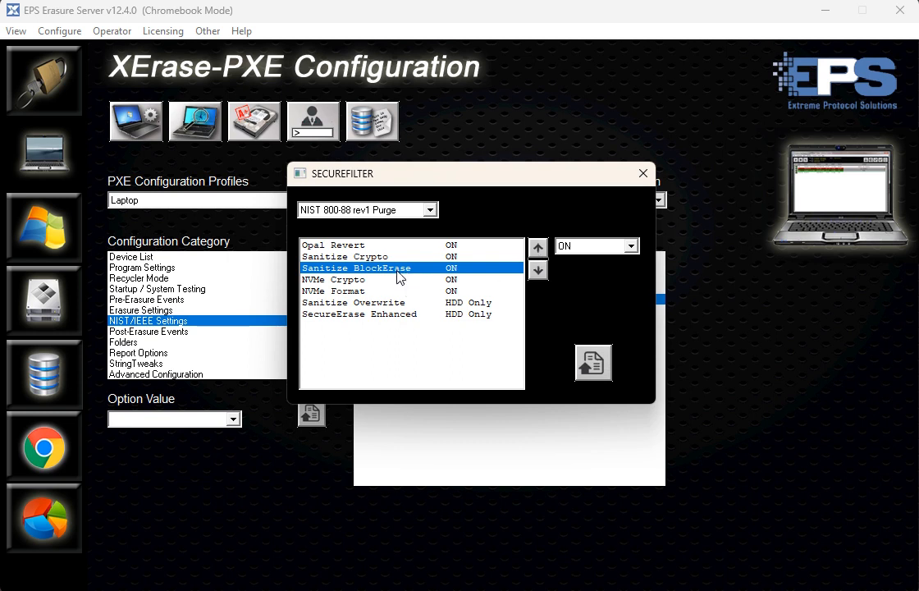
click(538, 248)
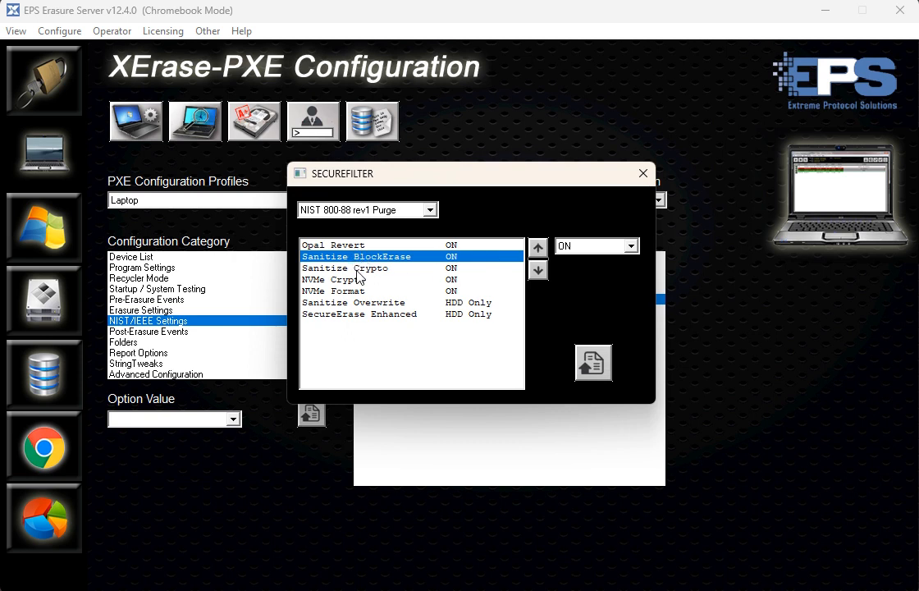
click(395, 292)
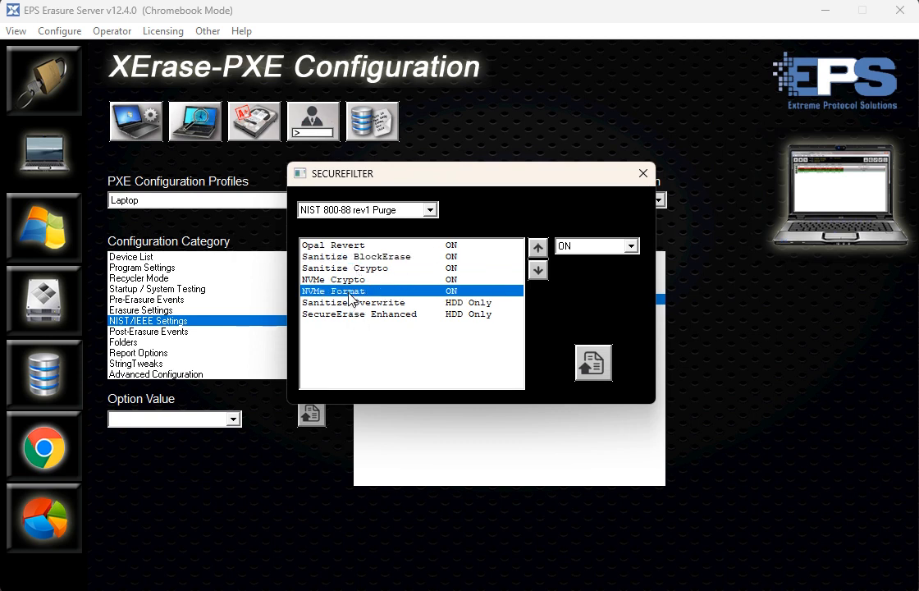
click(537, 247)
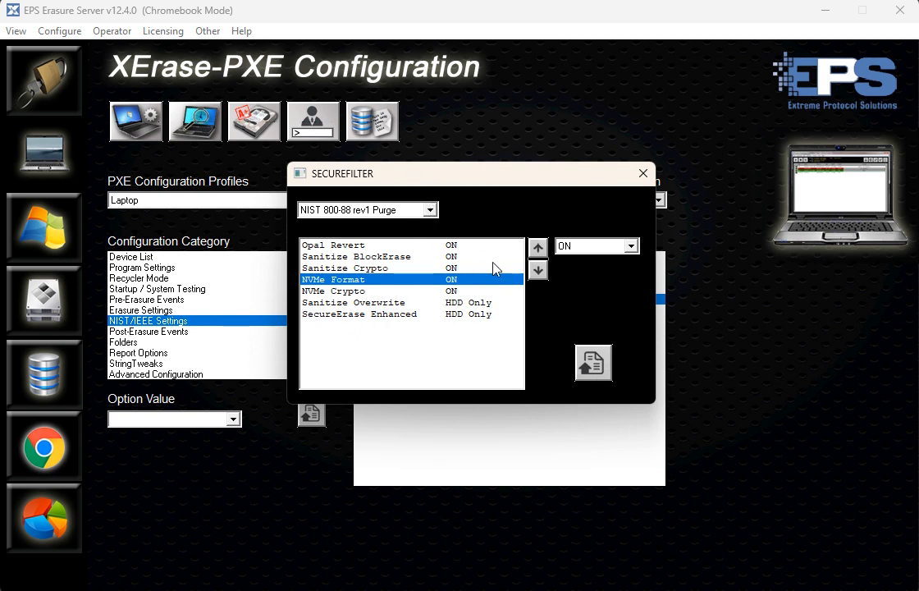
- Set SCSI Format to ON in the NIST 800-88 rev1 Clear filter list
click(405, 212)
click(402, 234)
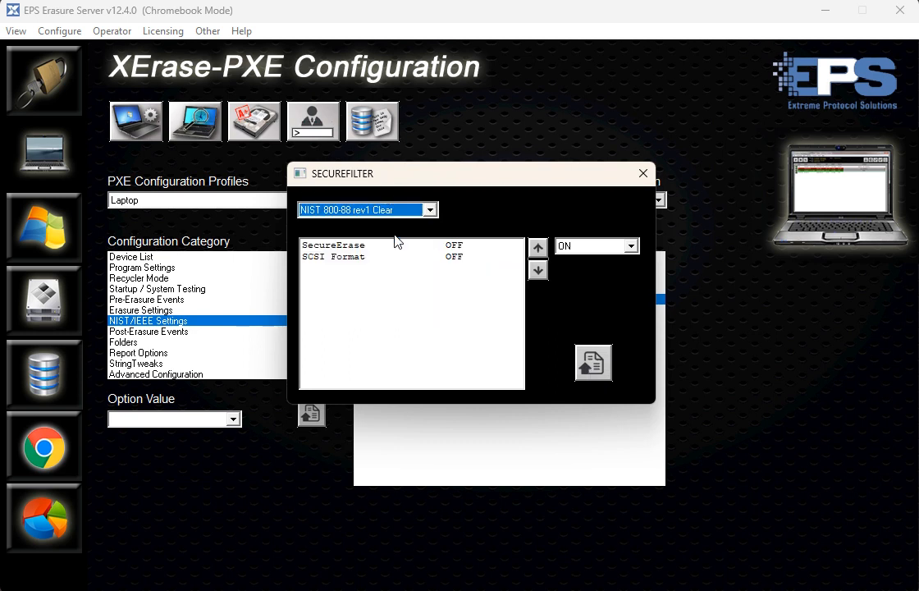
click(351, 247)
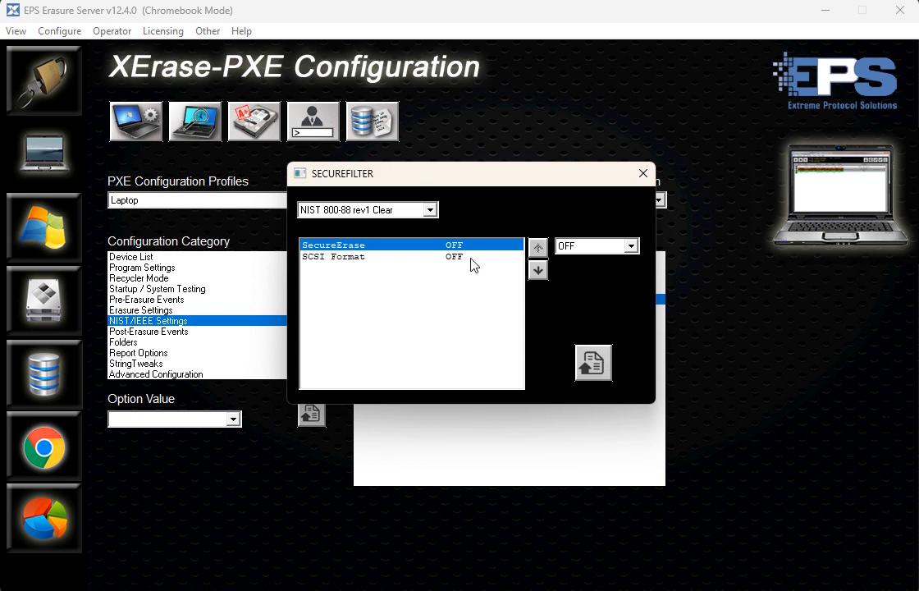
click(631, 245)
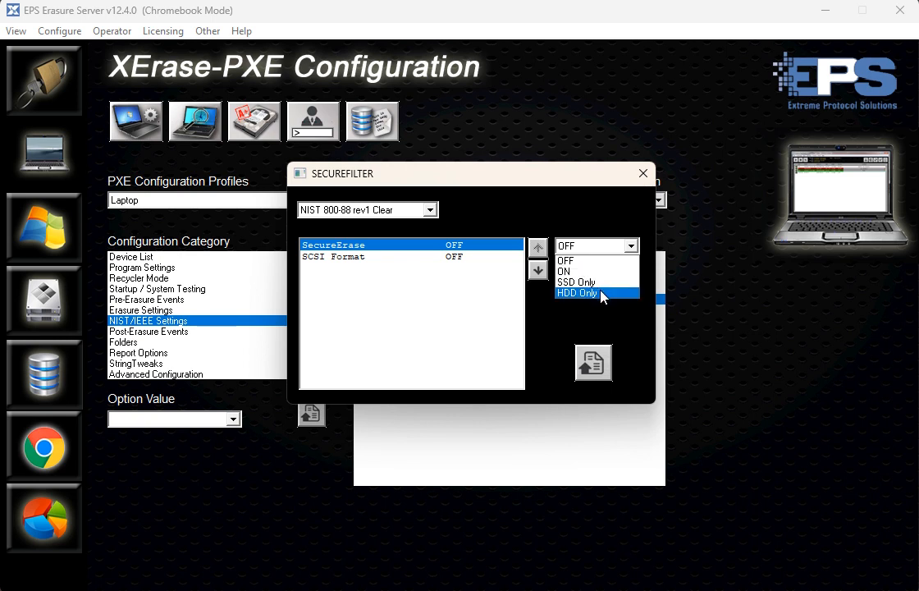
click(589, 314)
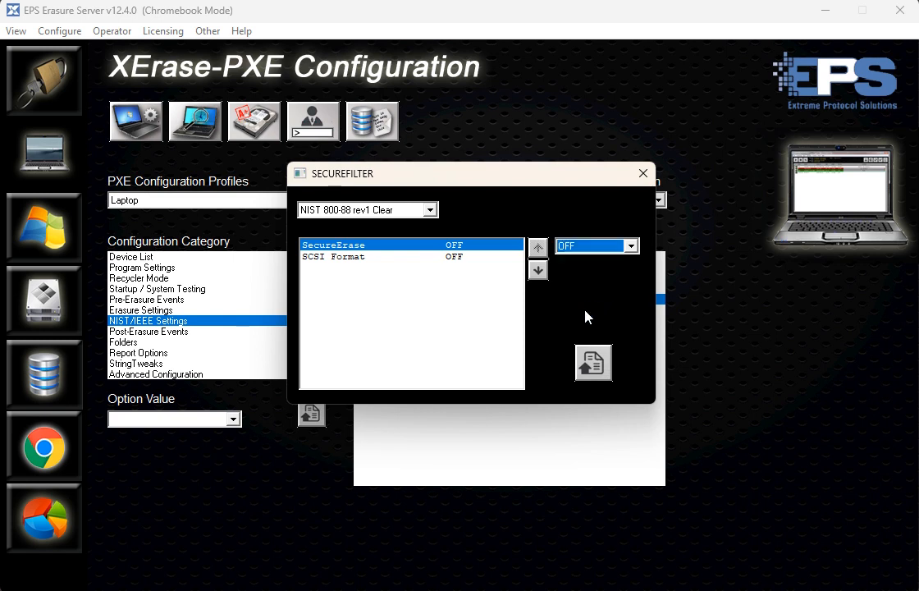
click(353, 257)
click(593, 247)
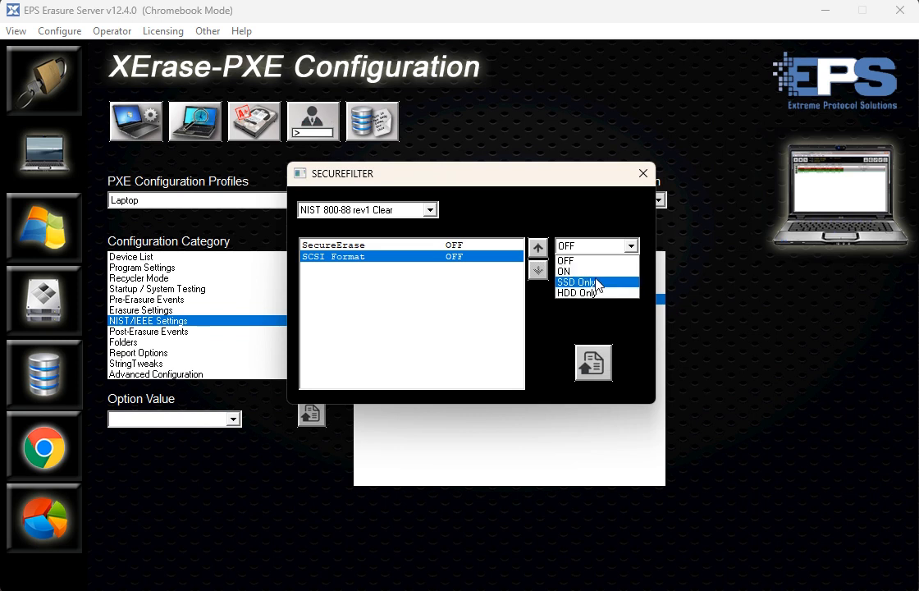
click(584, 270)
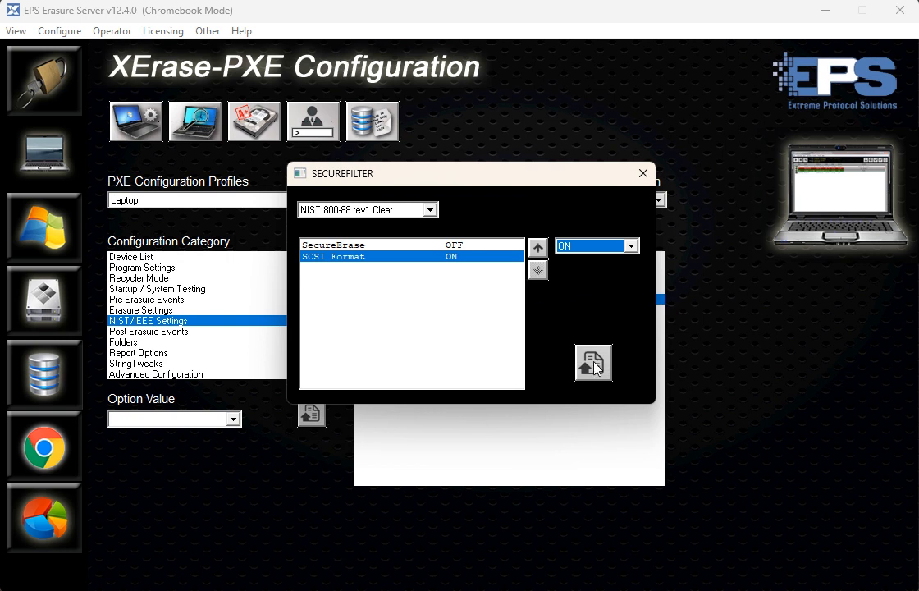
- Review each erasure method in the General filter list, from Opal Revert to SCSI Format, and close the SECUREFILTER window
click(334, 211)
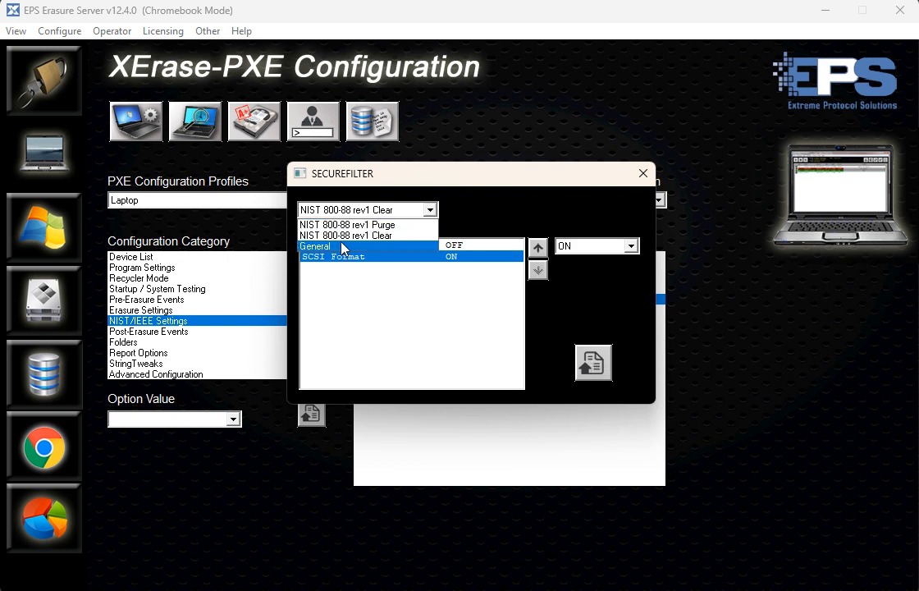
click(313, 244)
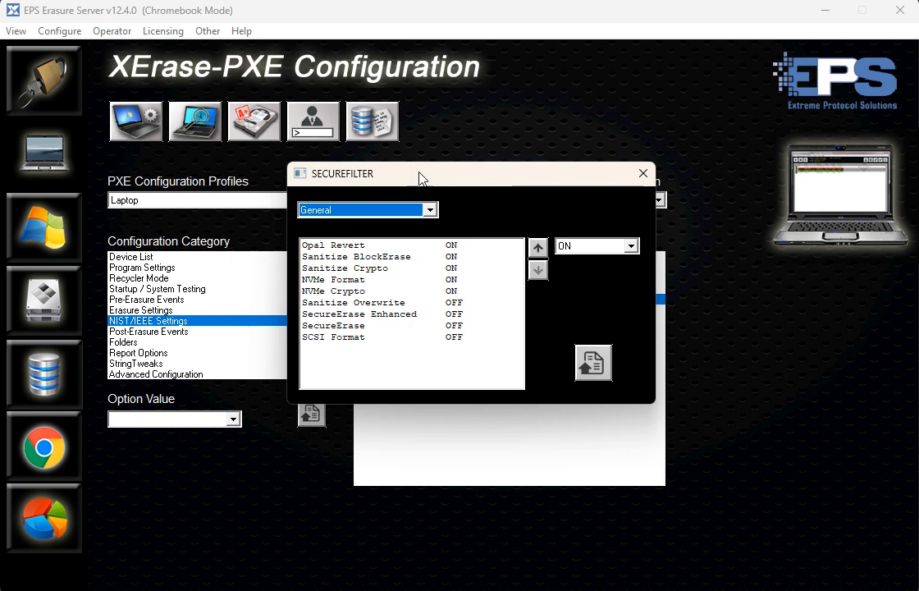
click(358, 245)
click(355, 257)
click(354, 268)
click(353, 279)
click(351, 292)
click(353, 303)
click(352, 315)
click(348, 326)
click(345, 338)
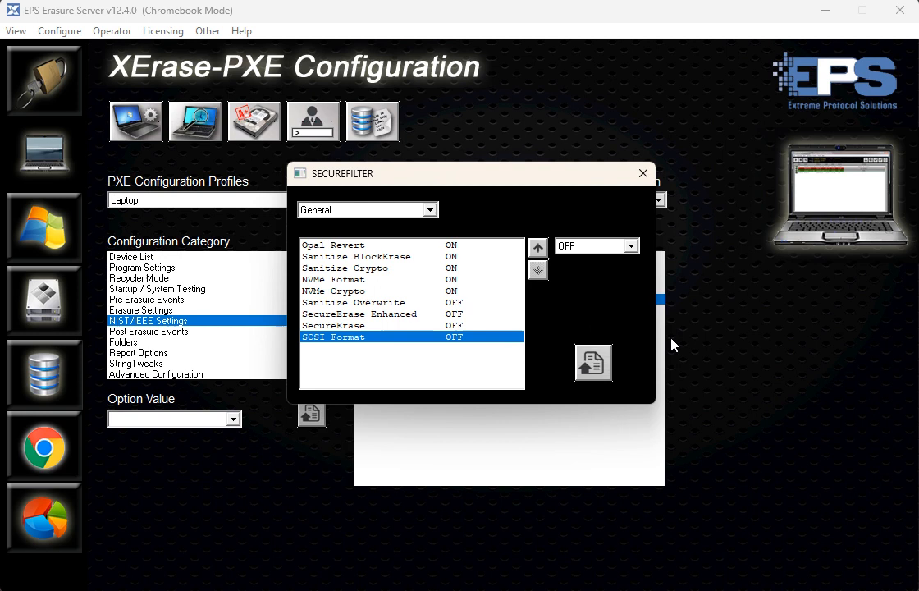
click(642, 174)
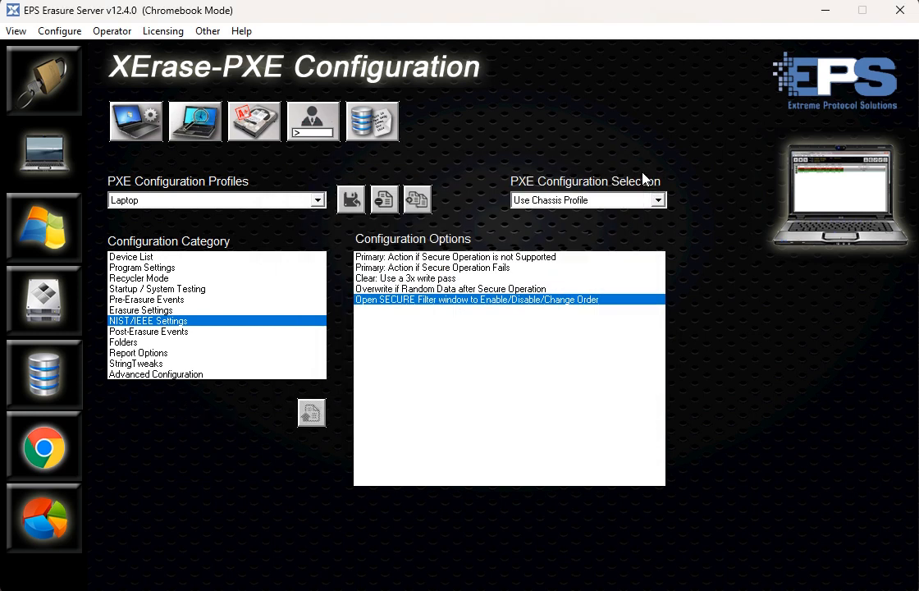
- In Post-Erasure Events, set the 3rd-Party Verification target to 5% (R2 Standard) and retain a separate verification log
click(136, 332)
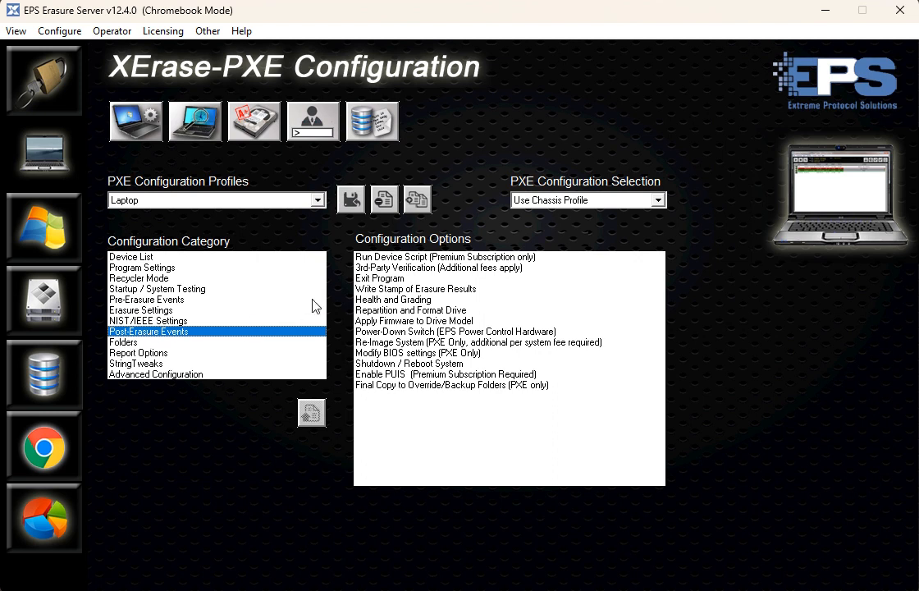
click(426, 257)
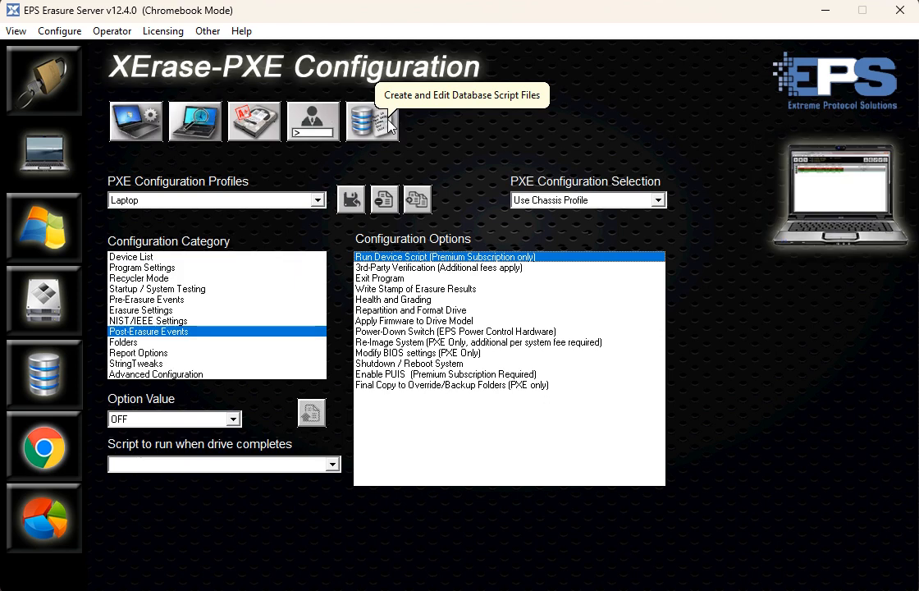
click(414, 268)
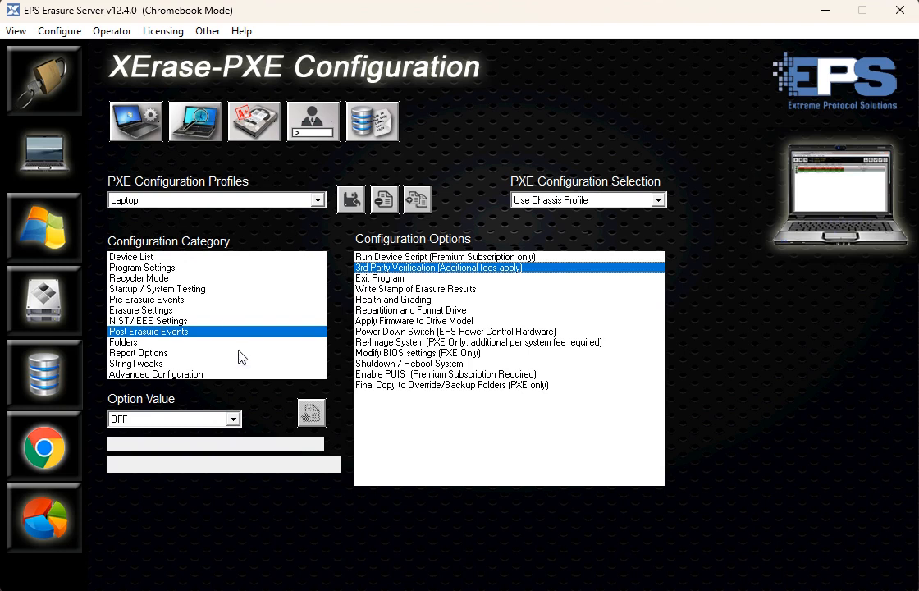
click(203, 466)
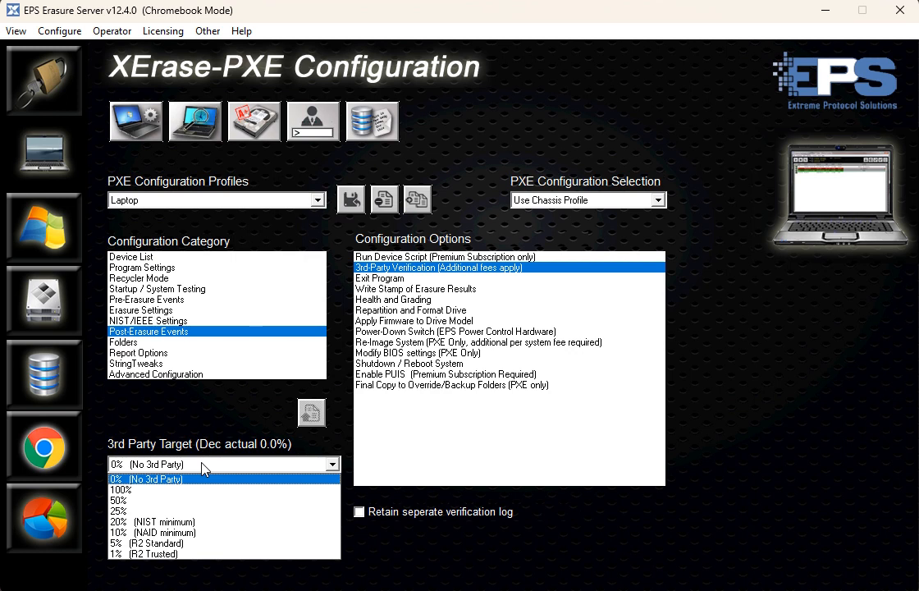
click(198, 537)
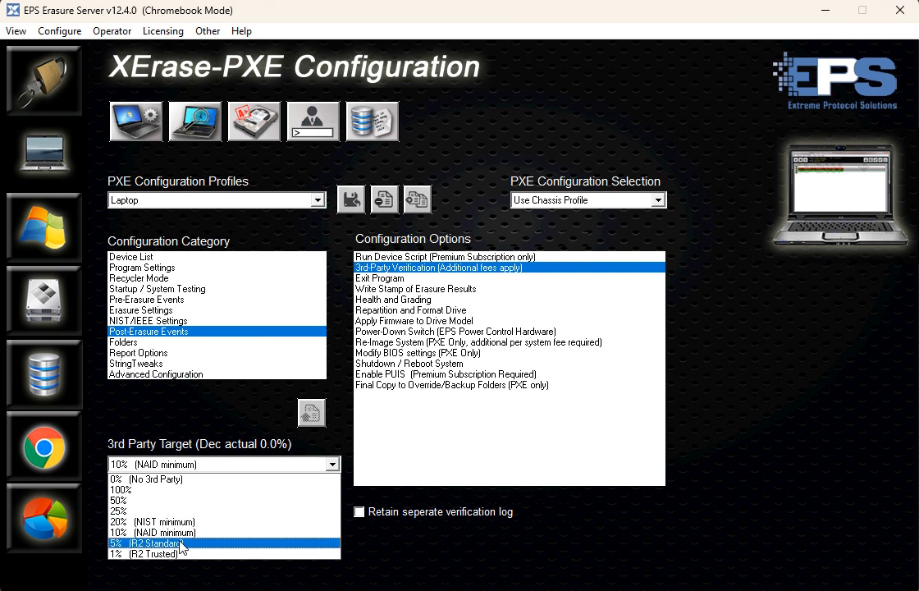
click(181, 544)
click(371, 518)
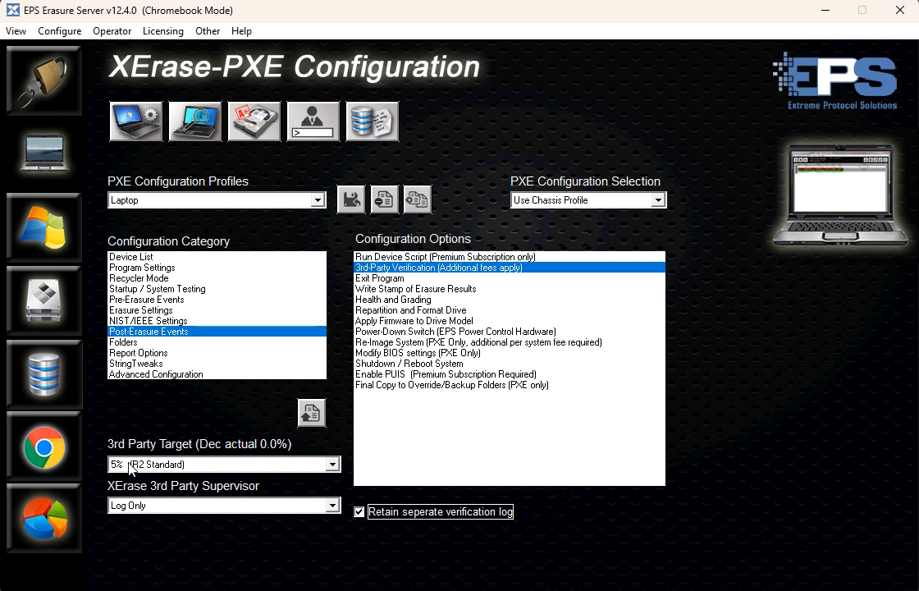
- Turn ON the post-erasure option Write Stamp of Erasure Results
click(390, 279)
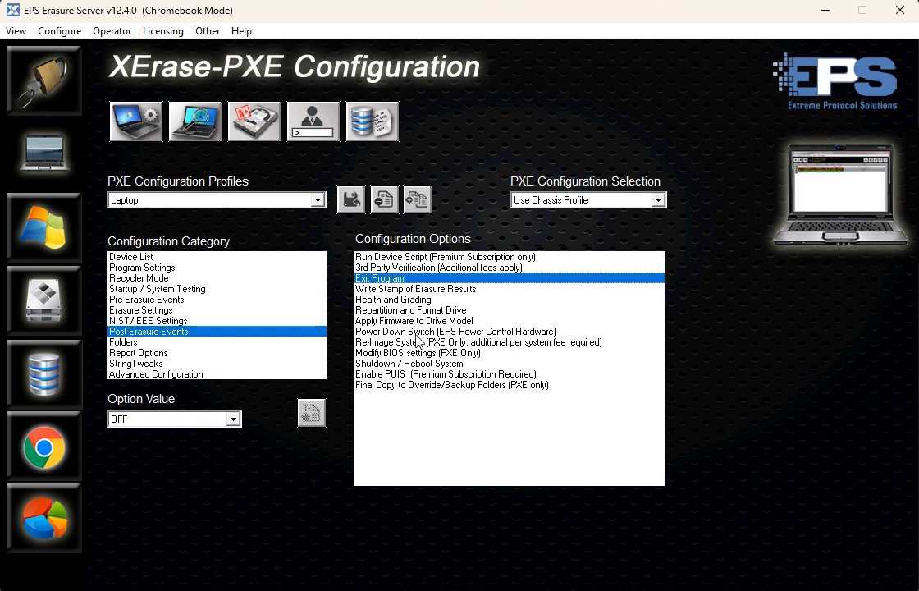
click(366, 290)
click(164, 421)
click(152, 444)
click(151, 464)
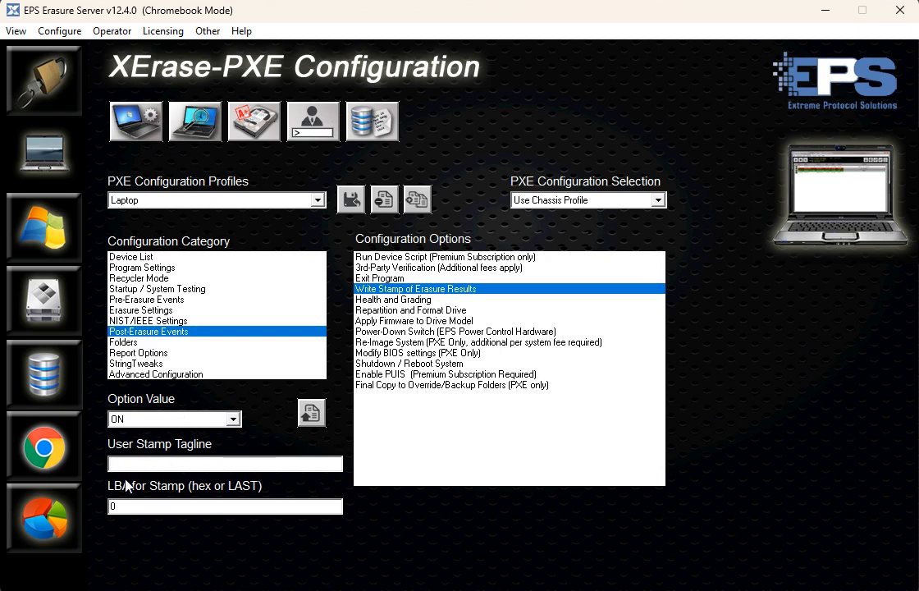
- Enter "Erased by EPS <DATE>" as the user stamp tagline for the erasure results stamp
double_click(115, 506)
click(144, 462)
text(Erased by EPS)
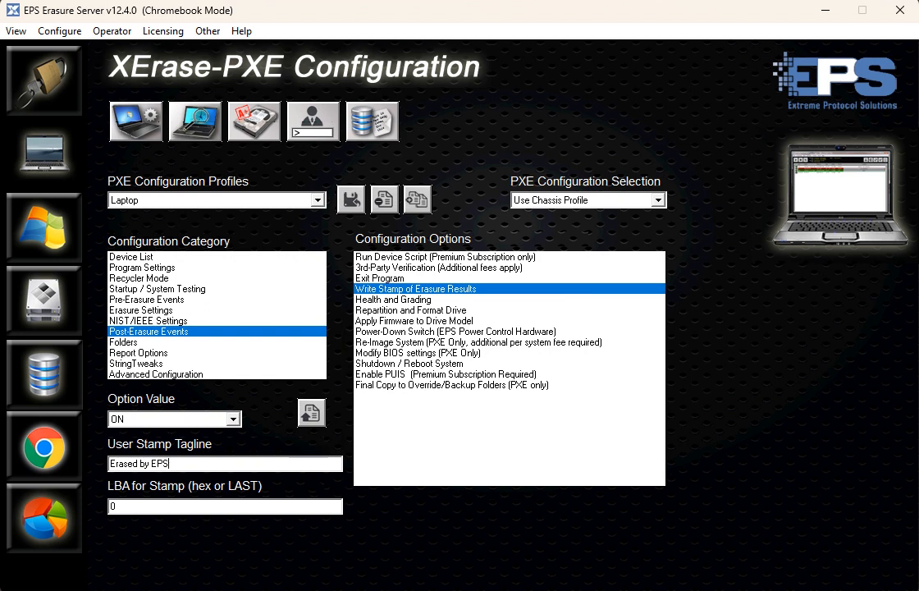
text( <DATE>)
drag(217, 465, 169, 465)
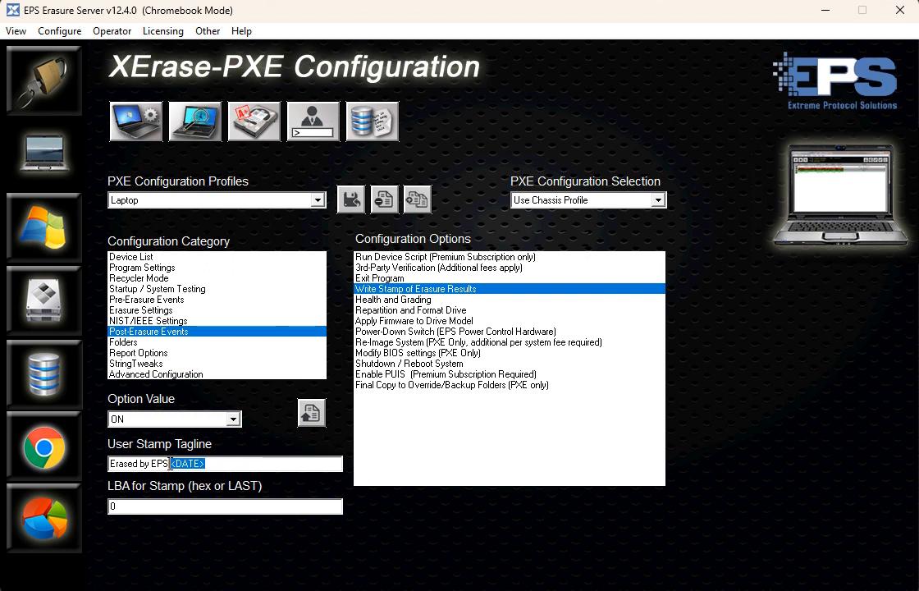
key(Left)
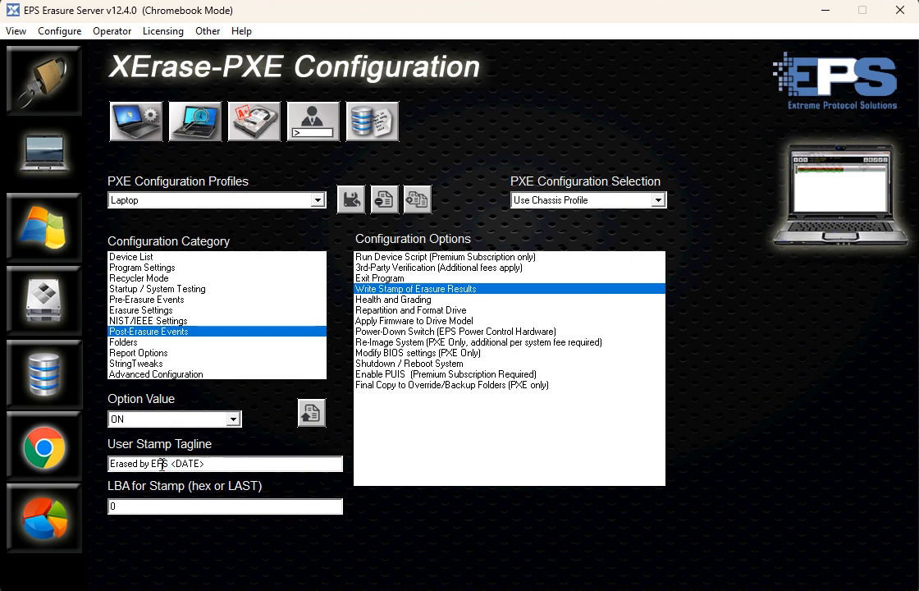
- In the post-erasure Health and Grading option, set the ATA grade file to Dell_SATA and the SCSI grade file to SCSI_pricing_SAMPLE
key(shift+Home)
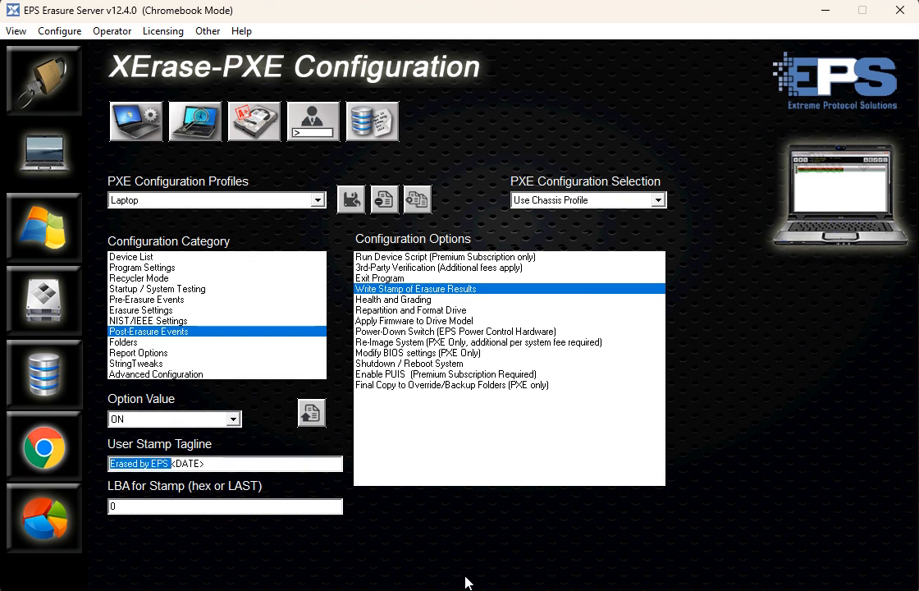
click(412, 299)
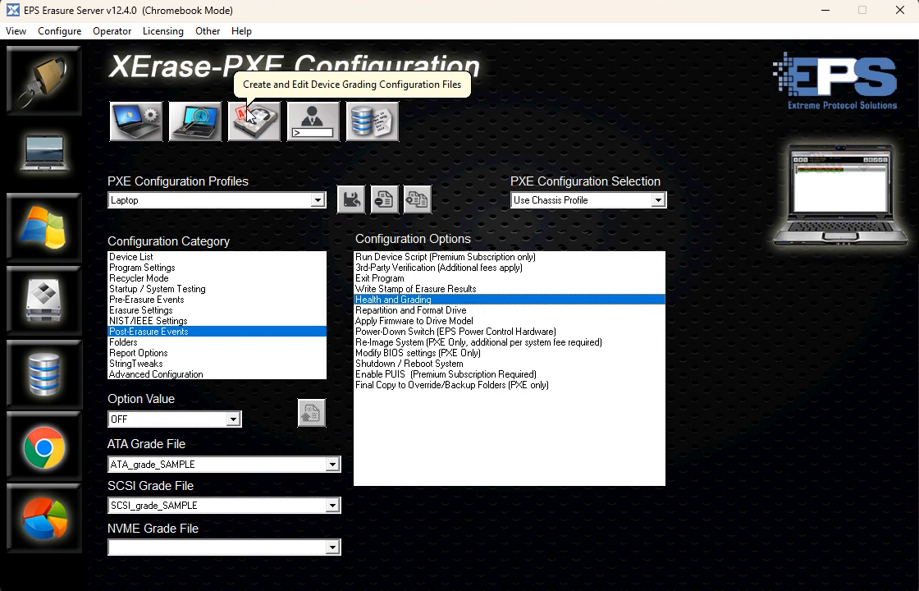
click(218, 464)
click(219, 501)
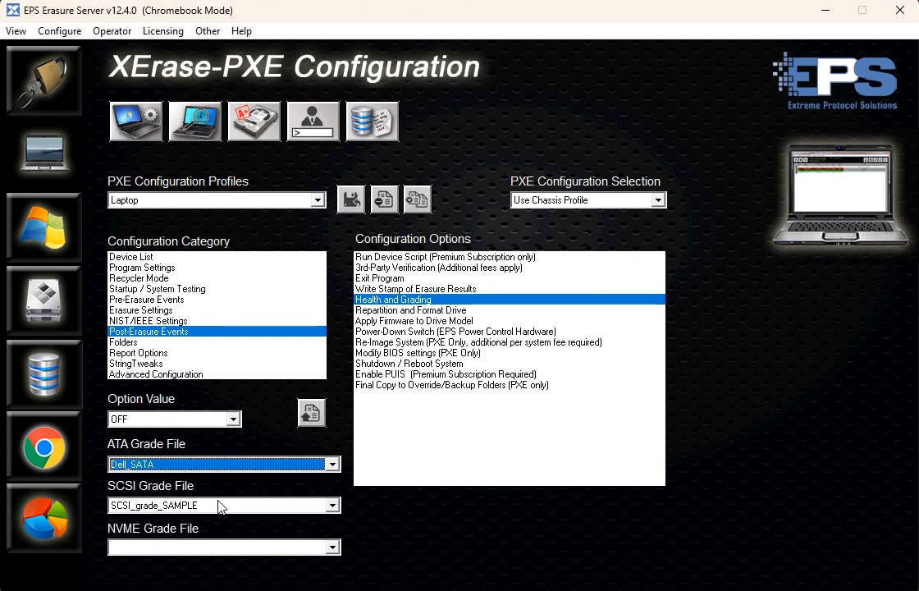
click(180, 505)
click(172, 532)
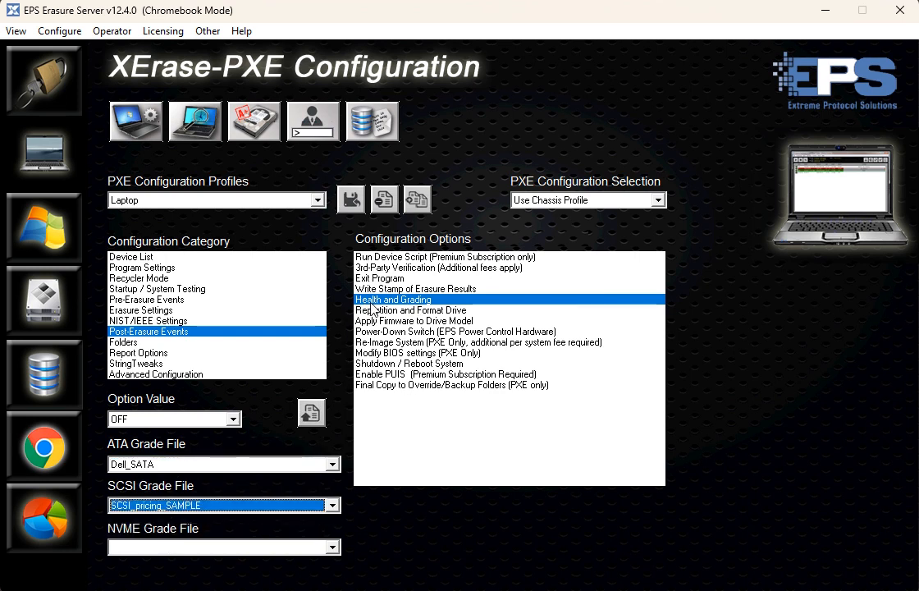
- View the Health and Grading option under Pre-Erasure Events and return to Post-Erasure Events
click(156, 300)
click(391, 270)
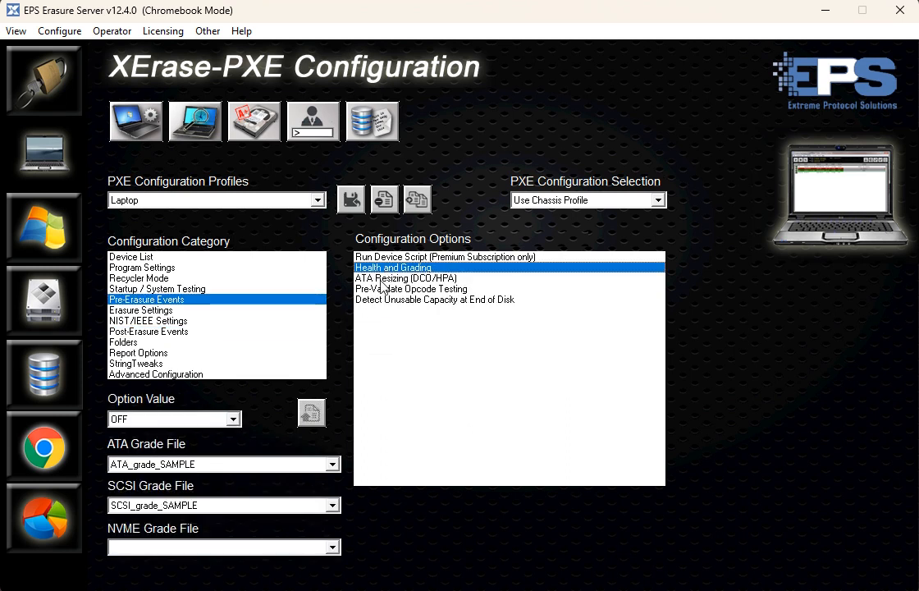
click(261, 331)
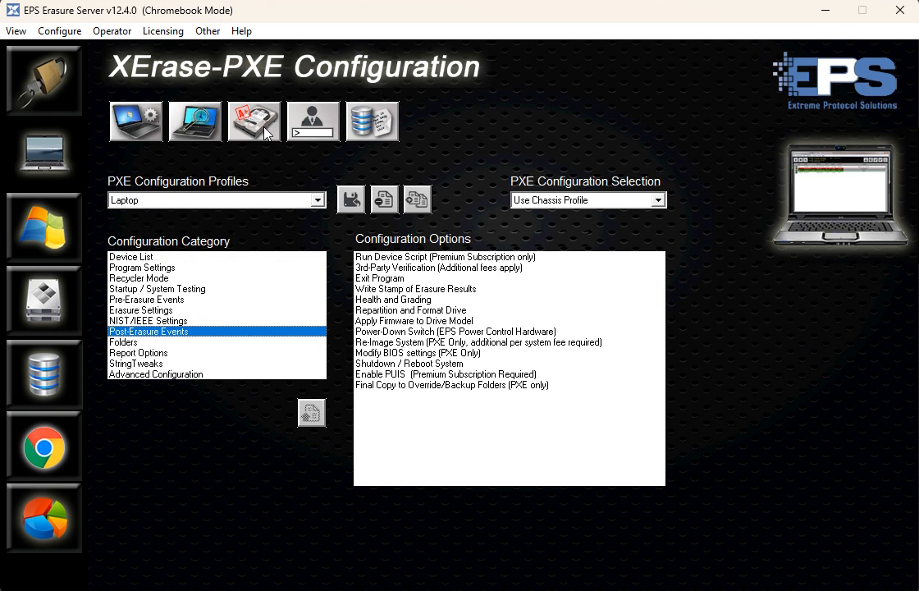
- Turn ON the post-erasure option Repartition and Format Drive
click(414, 313)
click(212, 422)
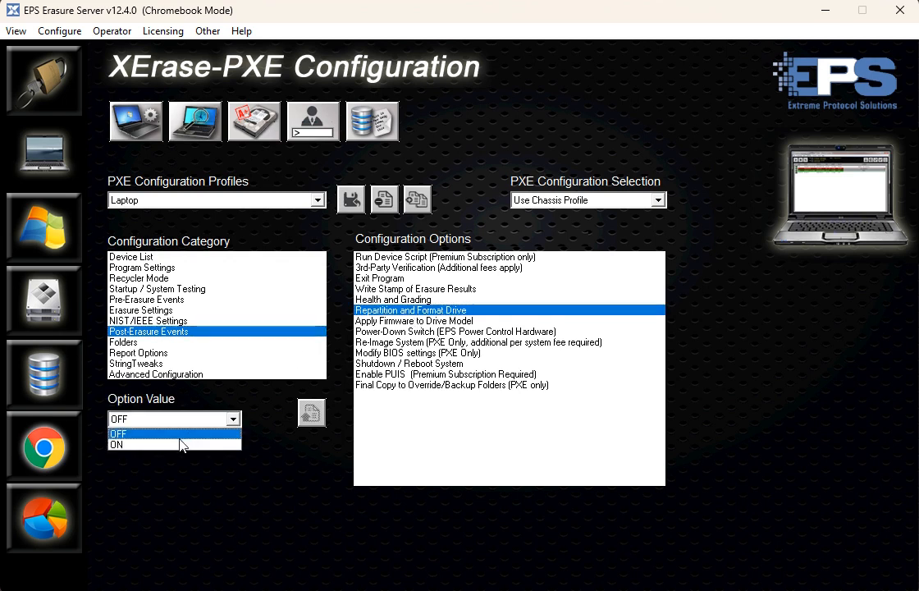
click(180, 443)
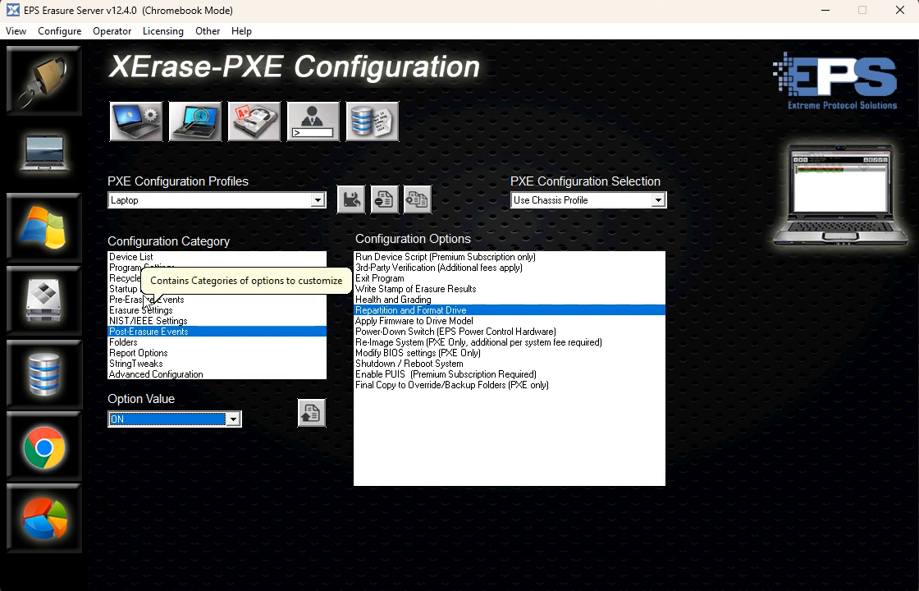
- Check the Formatted Blocksize option under Erasure Settings and return to Post-Erasure Events
click(140, 311)
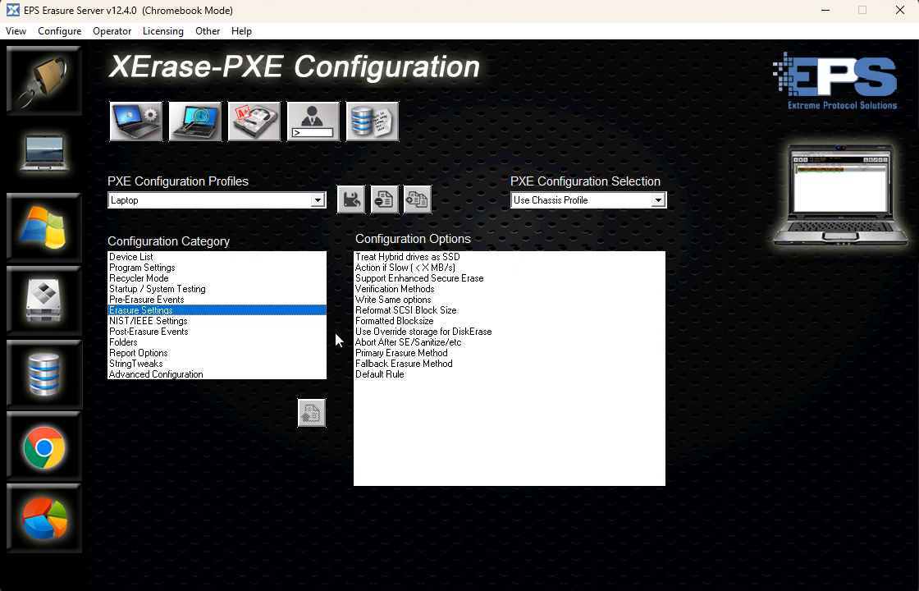
click(414, 321)
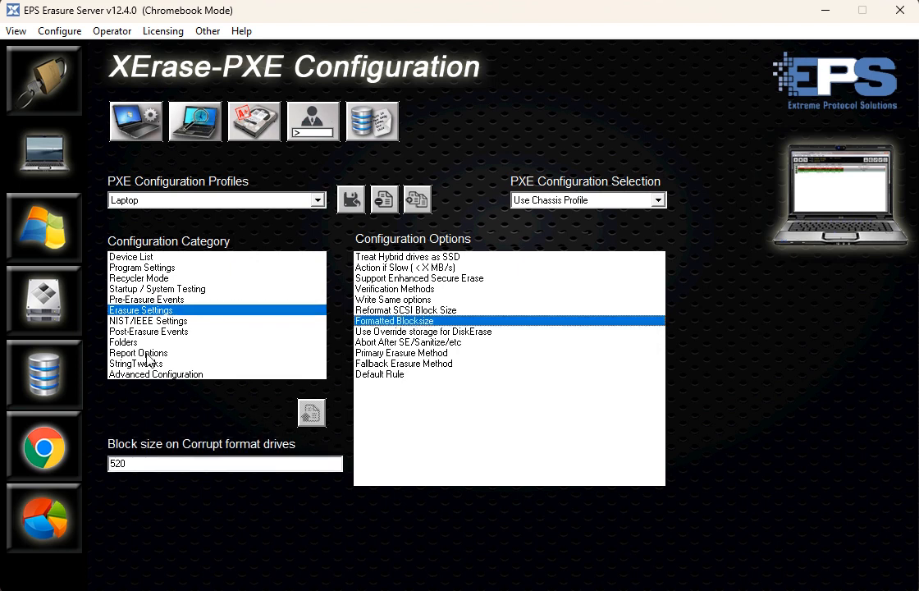
click(123, 332)
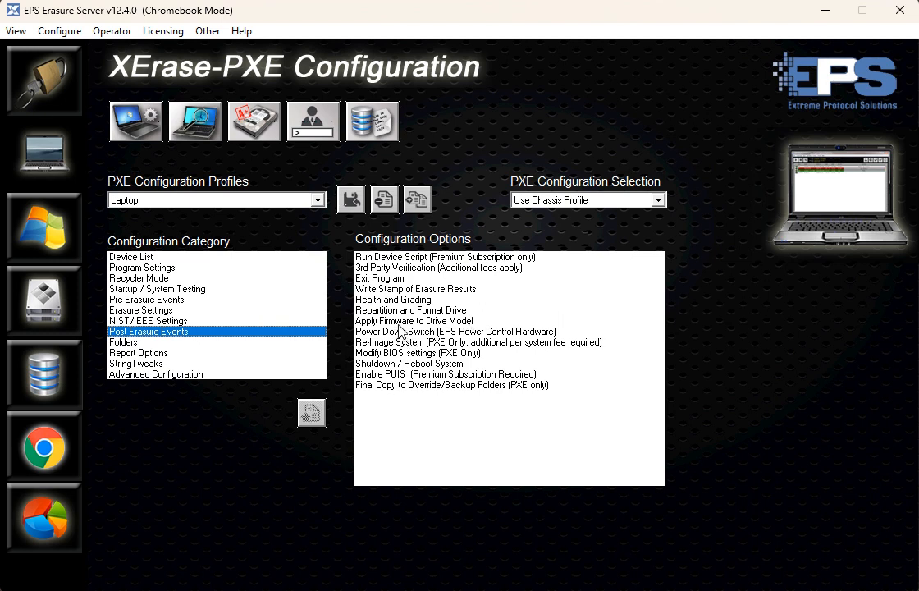
- Review the Apply Firmware to Drive Model option and its firmware folder, keeping the option value OFF
click(384, 321)
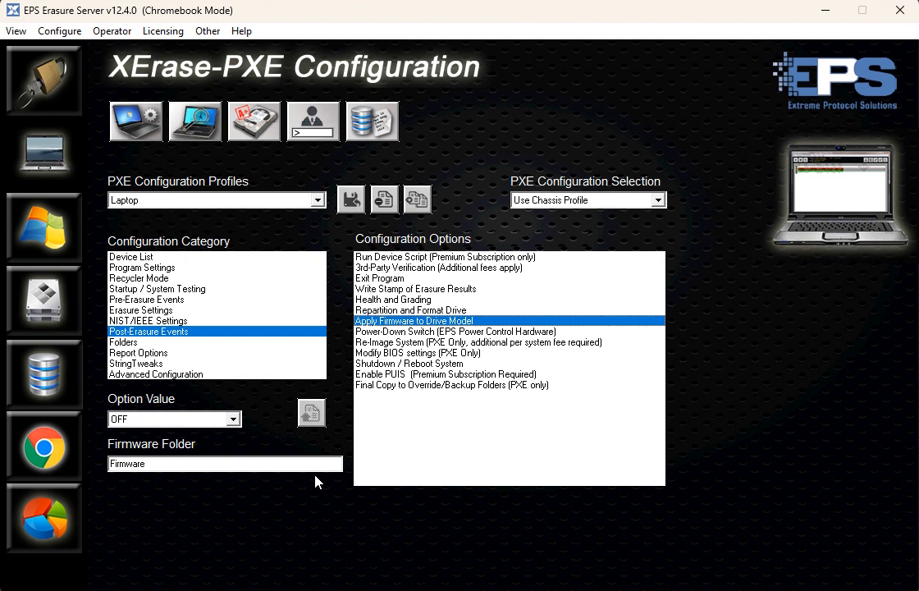
click(187, 419)
click(187, 430)
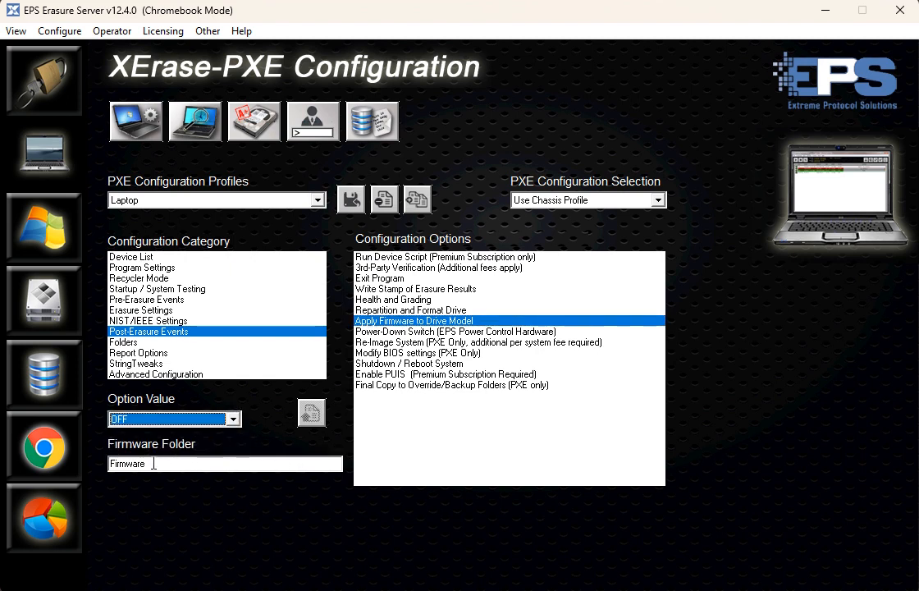
- Set the post-erasure option Re-Image System to Image
click(388, 345)
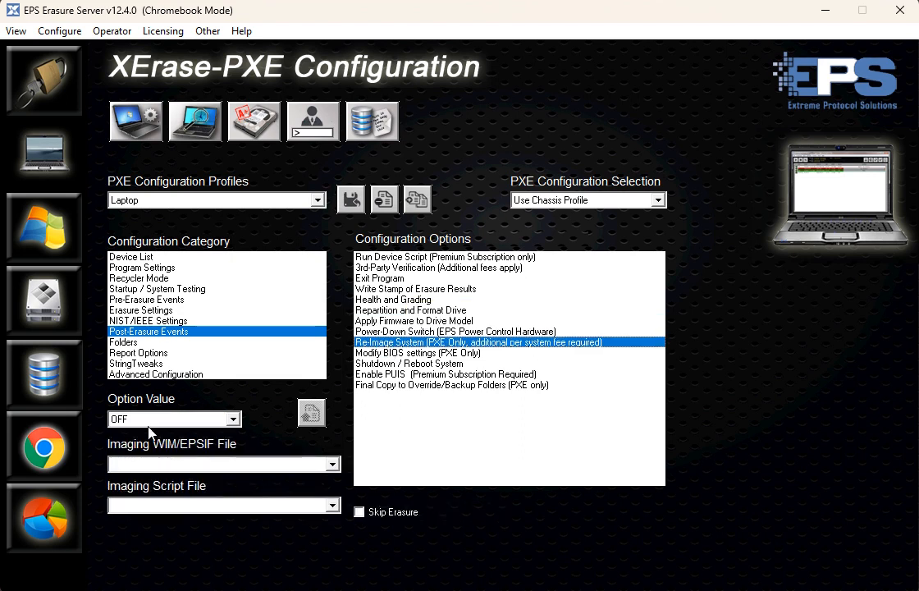
click(152, 418)
click(155, 446)
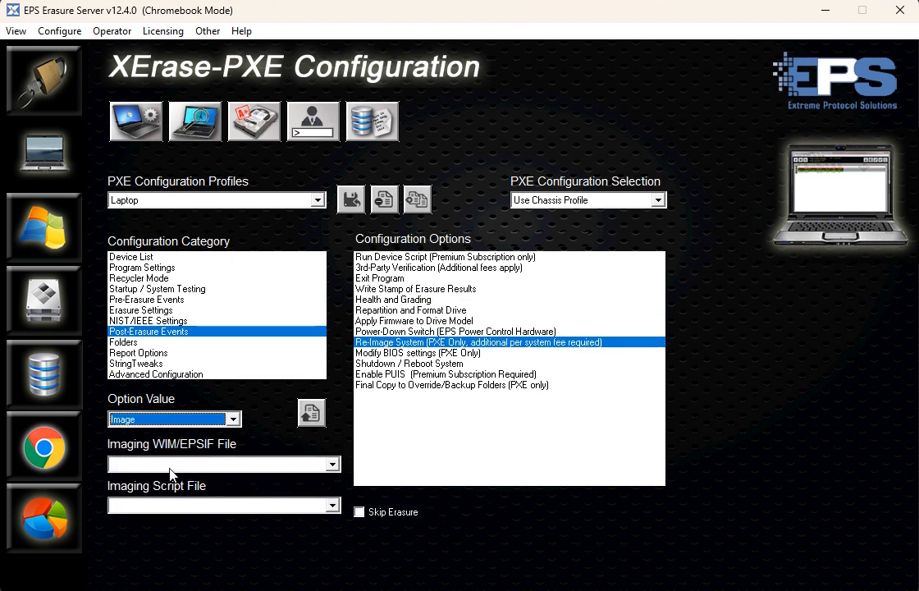
- Check the available imaging WIM/EPSIF and script file choices, leaving both blank and keeping the option value Image
click(170, 465)
click(171, 474)
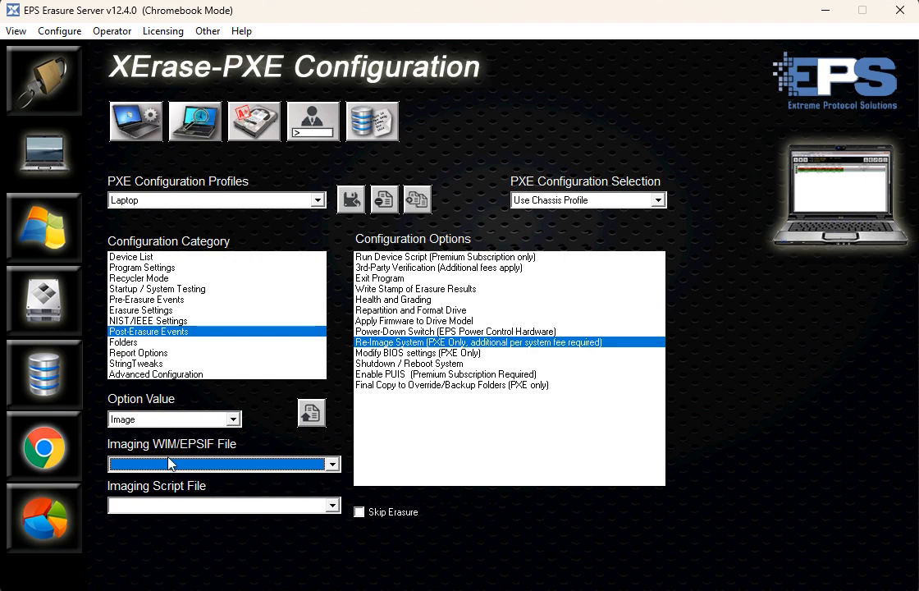
click(177, 506)
click(177, 508)
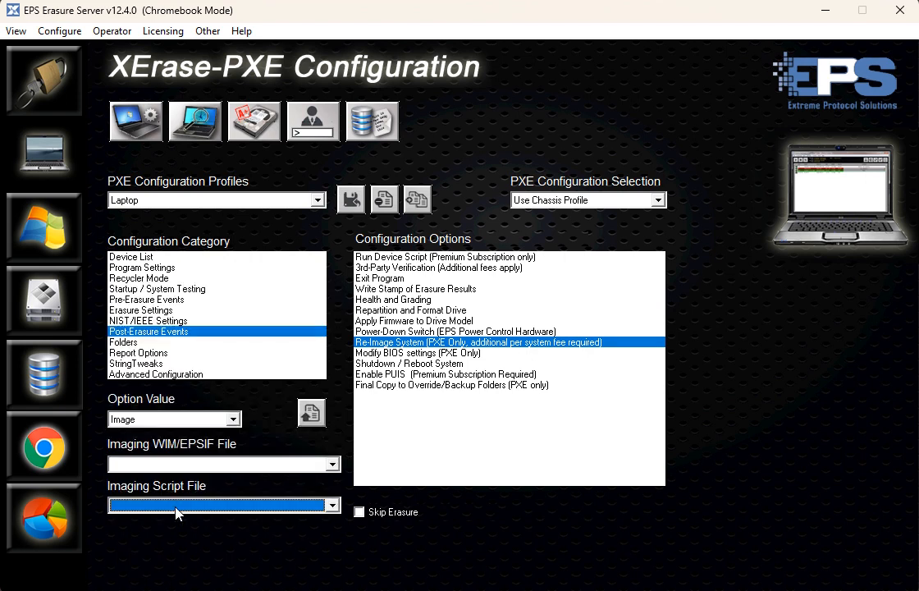
click(176, 420)
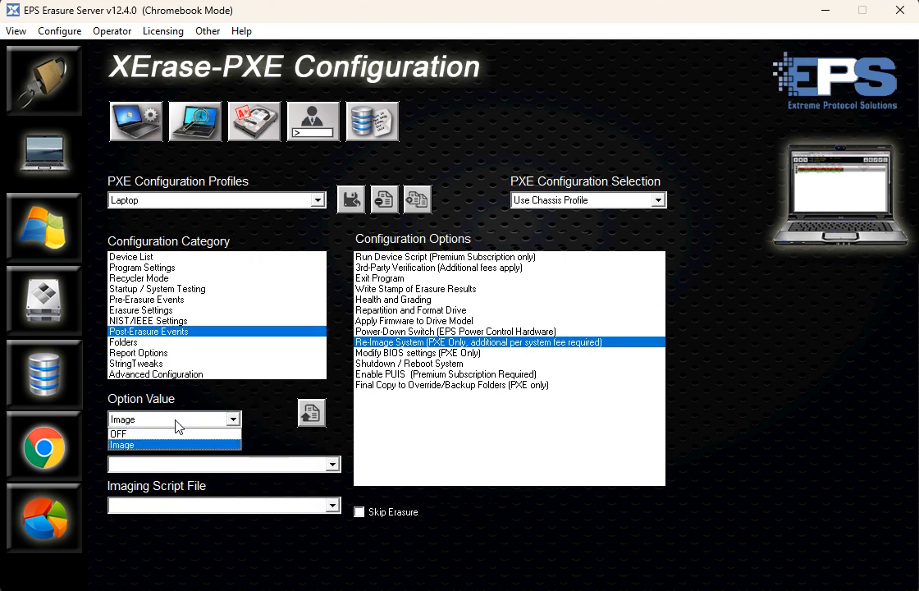
click(167, 445)
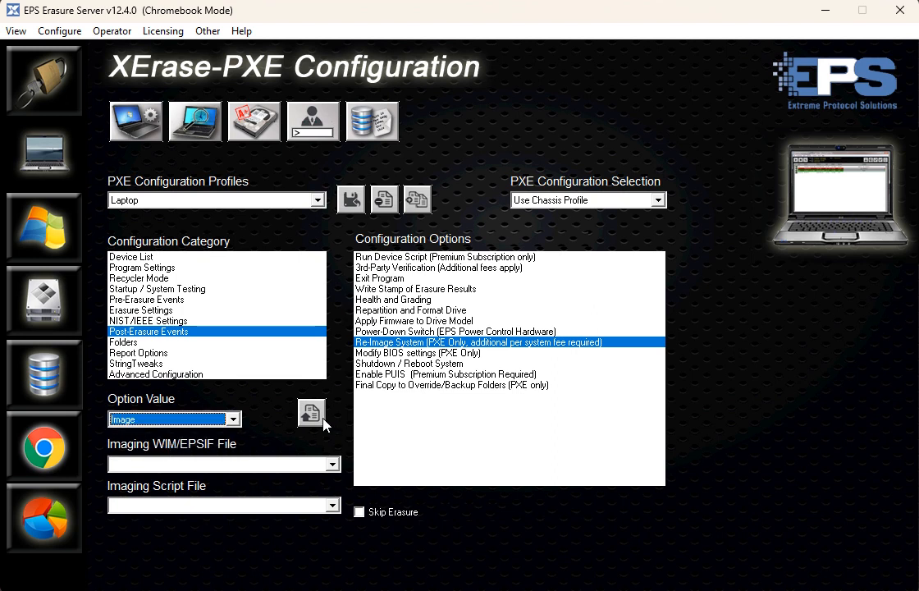